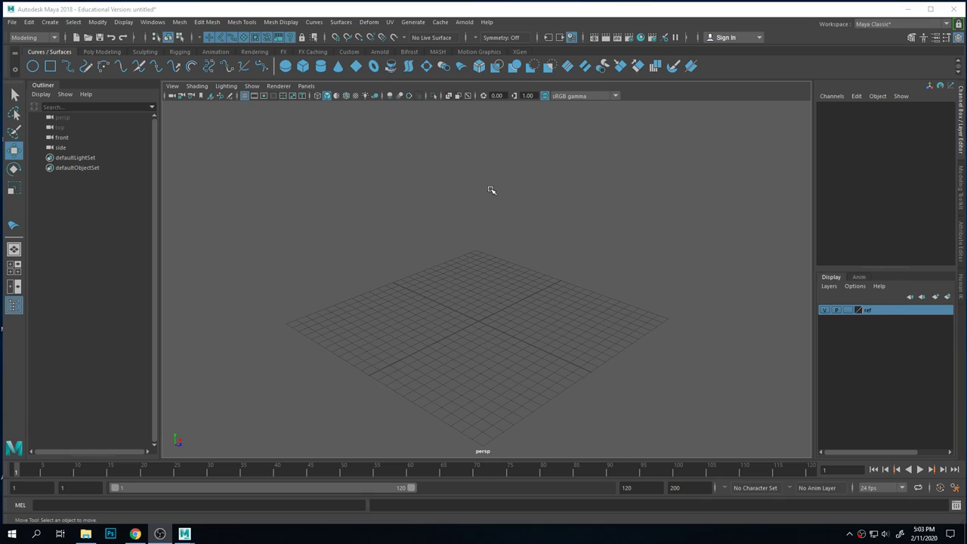
- Close the Preferences window, keeping the 24 fps, 1–120 time slider settings
{"action": "left_click", "coordinate": [953, 488]}
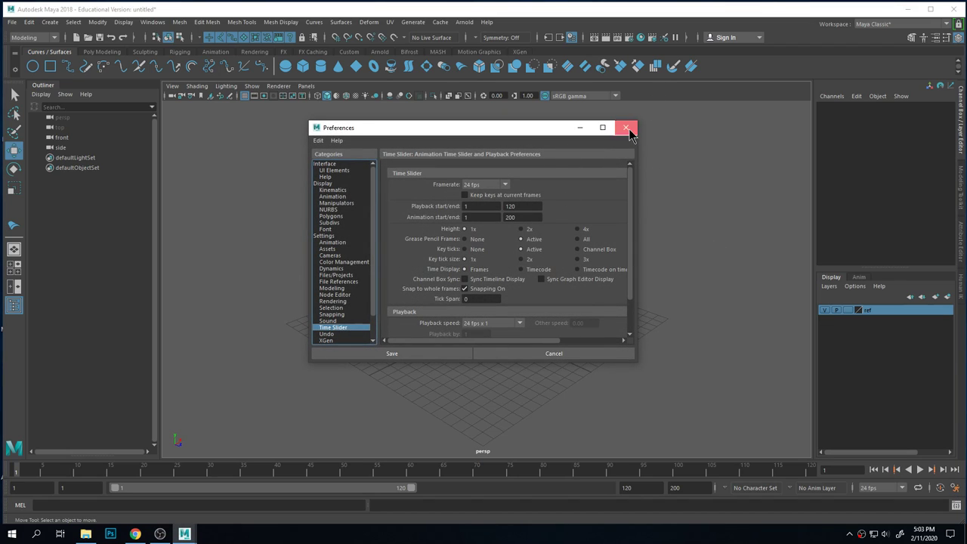
{"action": "left_click", "coordinate": [626, 127]}
- Open Maya's Preferences window from Windows > Settings/Preferences
{"action": "left_click", "coordinate": [153, 22]}
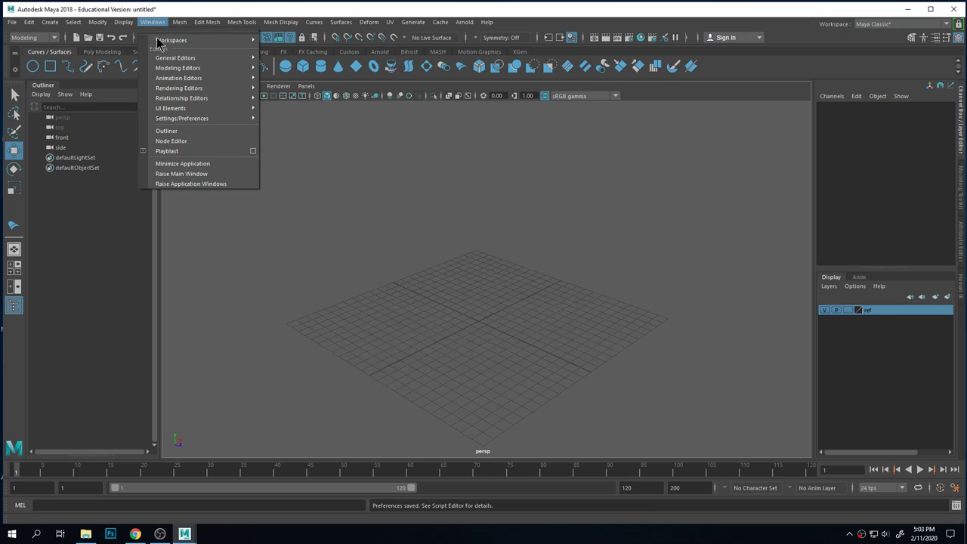
{"action": "mouse_move", "coordinate": [187, 118]}
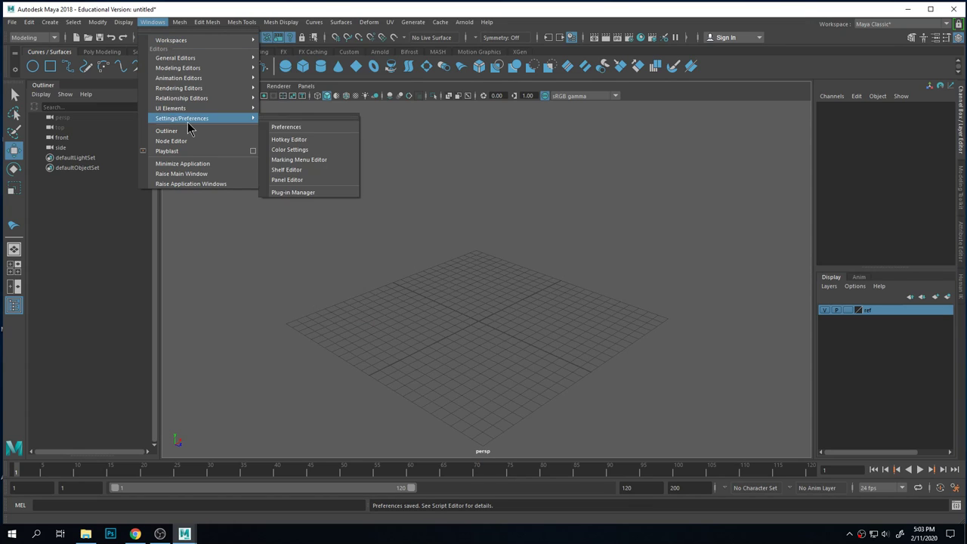
{"action": "left_click", "coordinate": [302, 128]}
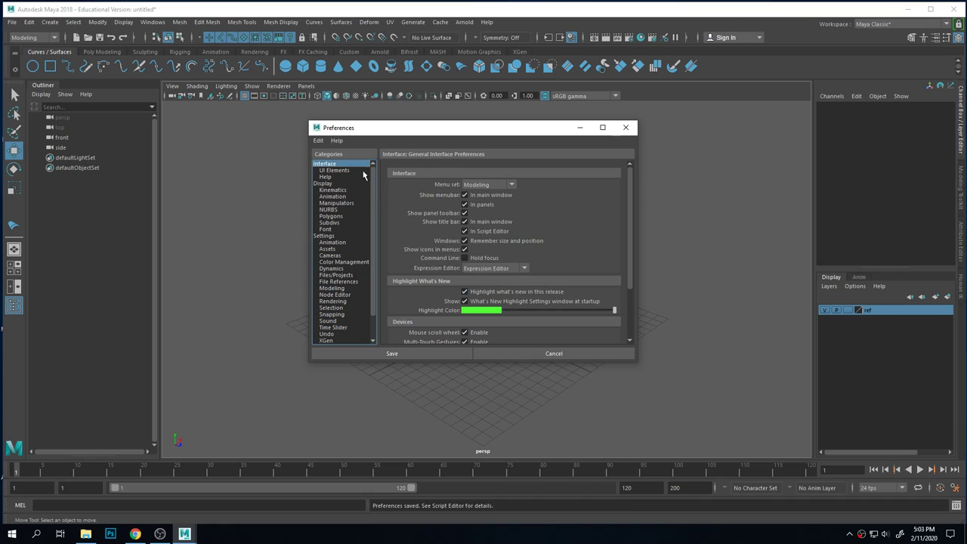
- In the Display preferences, toggle Background gradient on and then back to Off
{"action": "left_click", "coordinate": [352, 170]}
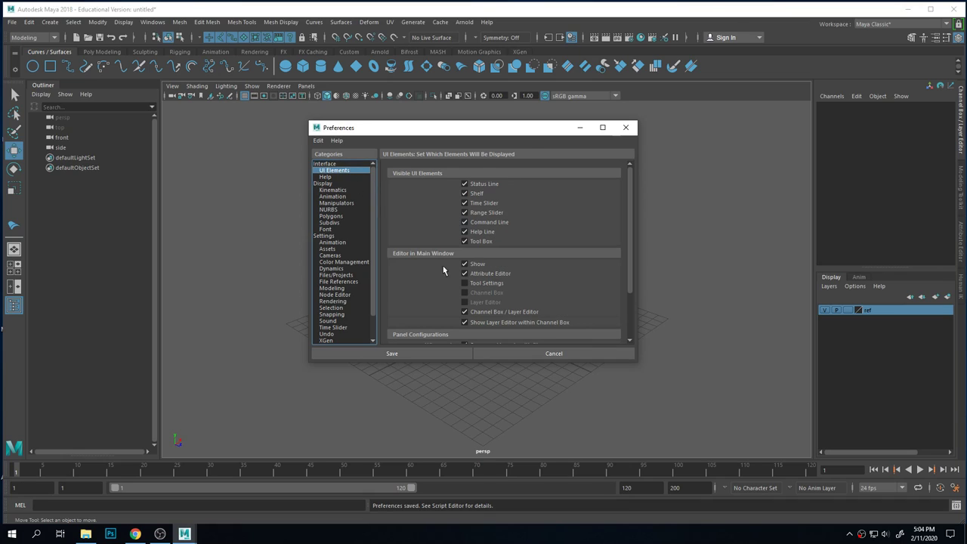
{"action": "scroll", "coordinate": [483, 299], "scroll_direction": "down", "scroll_amount": 1}
{"action": "scroll", "coordinate": [471, 325], "scroll_direction": "down", "scroll_amount": 1}
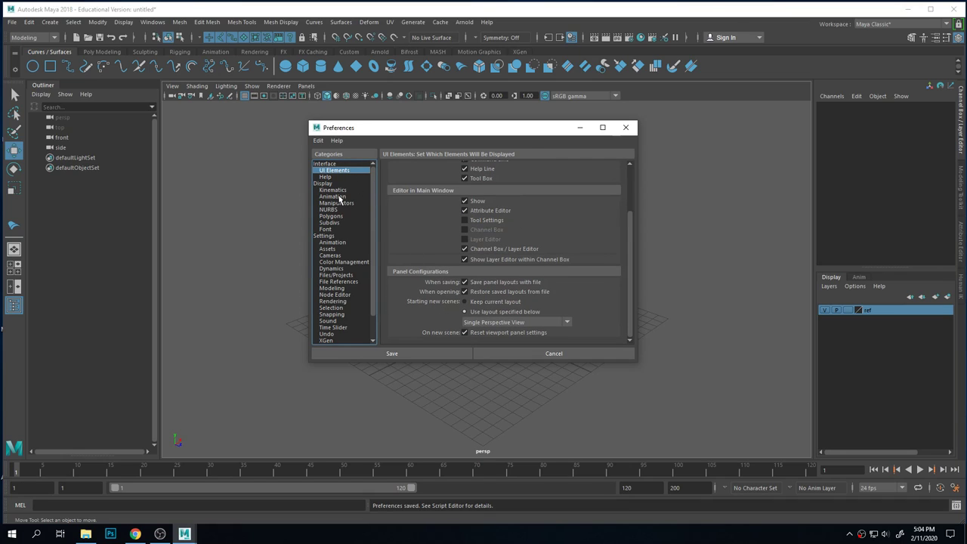
{"action": "left_click", "coordinate": [334, 184]}
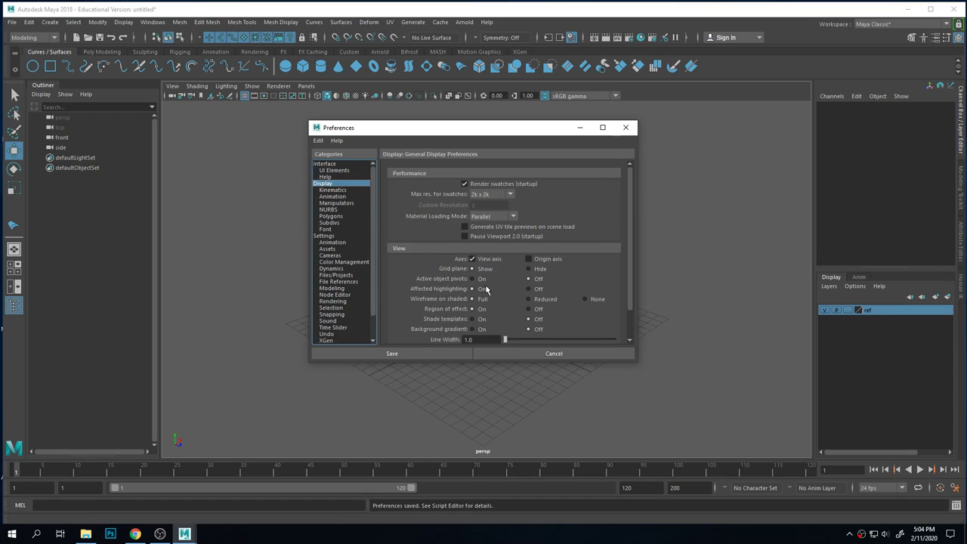
{"action": "left_click", "coordinate": [472, 329]}
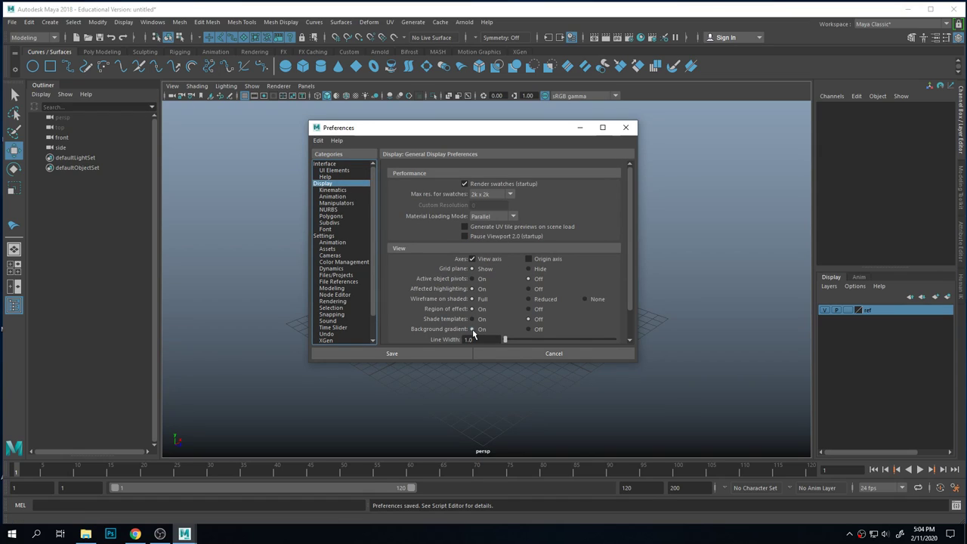
{"action": "left_click", "coordinate": [529, 329]}
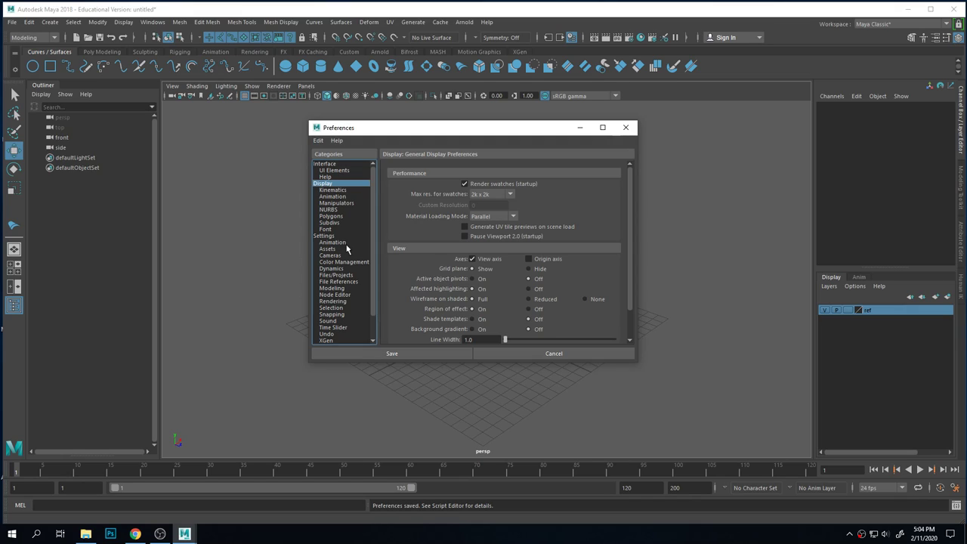
- In the Undo preferences, try a Finite queue twice but leave the queue at Infinite
{"action": "left_click", "coordinate": [327, 333]}
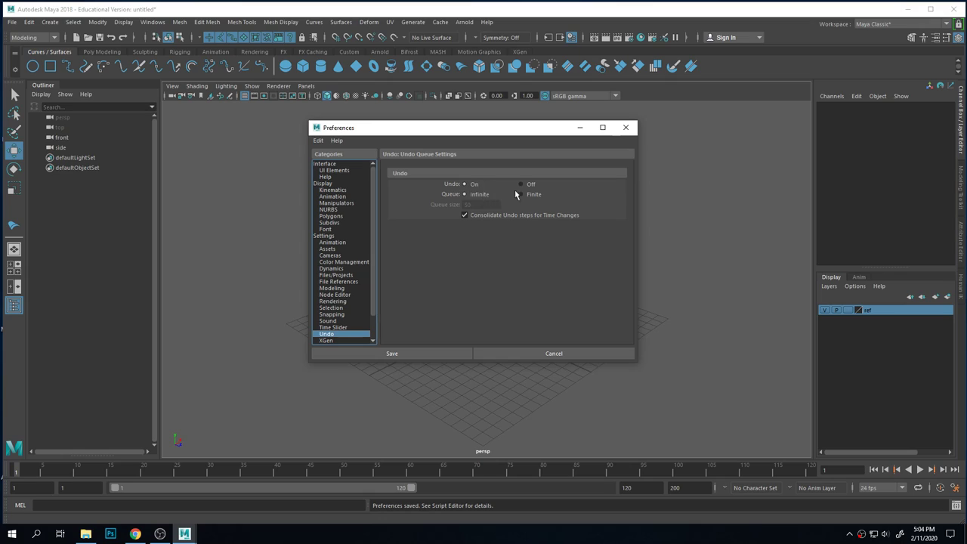
{"action": "left_click", "coordinate": [527, 195]}
{"action": "left_click", "coordinate": [478, 196]}
{"action": "left_click", "coordinate": [522, 195]}
{"action": "left_click", "coordinate": [465, 194]}
- Turn AutoSave Enable on in the Files/Projects preferences
{"action": "left_click", "coordinate": [346, 275]}
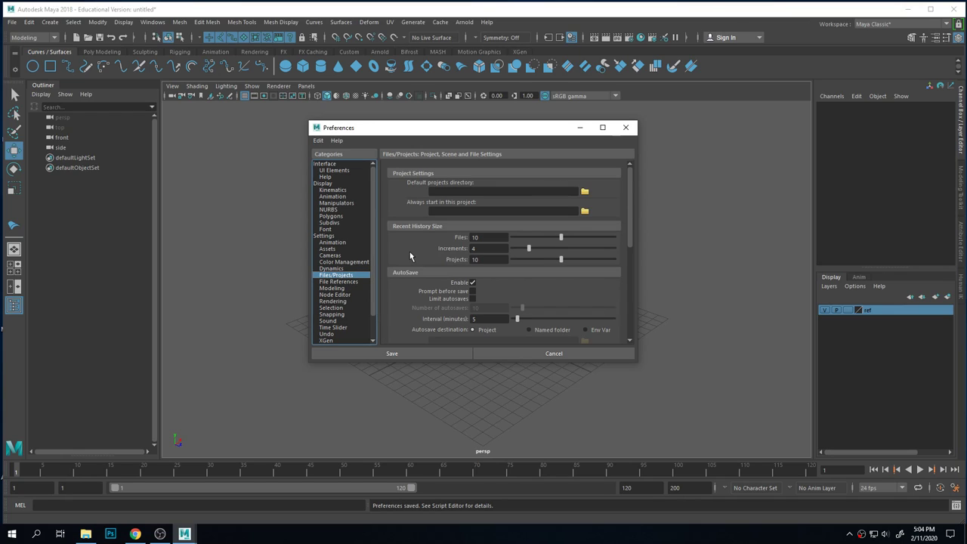
{"action": "scroll", "coordinate": [412, 258], "scroll_direction": "down", "scroll_amount": 5}
{"action": "scroll", "coordinate": [412, 261], "scroll_direction": "up", "scroll_amount": 5}
{"action": "left_click", "coordinate": [472, 283]}
{"action": "left_click", "coordinate": [473, 284]}
{"action": "scroll", "coordinate": [445, 272], "scroll_direction": "down", "scroll_amount": 1}
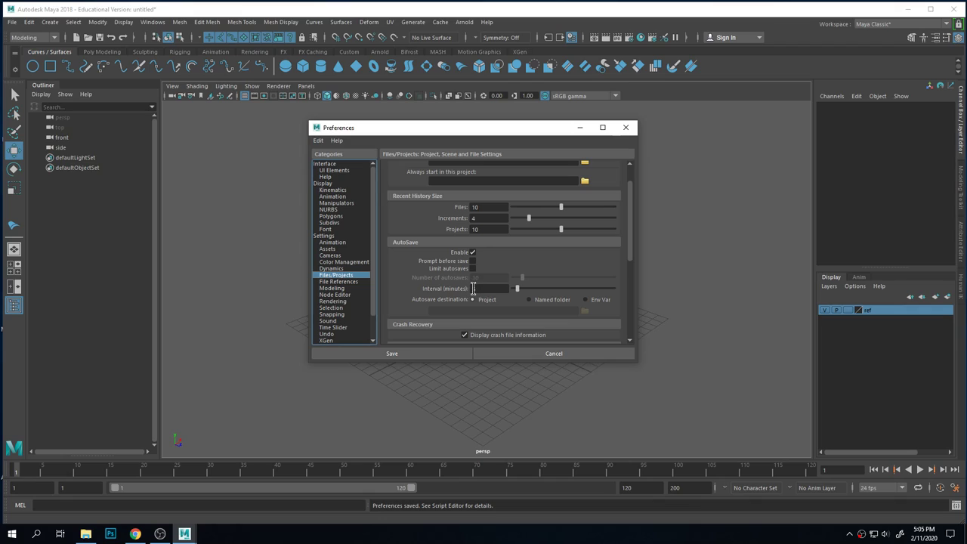
- Set the AutoSave interval to 5 minutes
{"action": "double_click", "coordinate": [475, 288]}
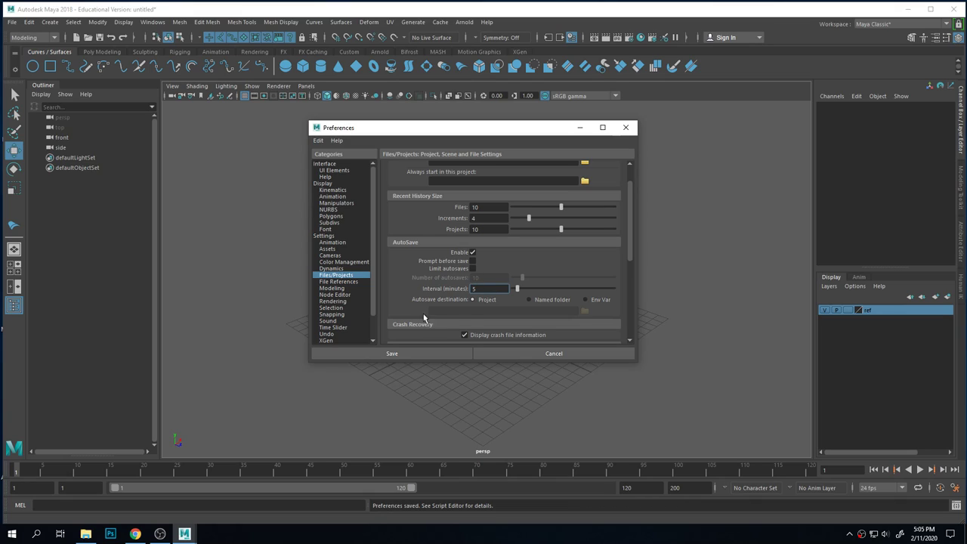
{"action": "double_click", "coordinate": [473, 289]}
{"action": "key", "text": "BackSpace"}
{"action": "type", "text": "5"}
{"action": "scroll", "coordinate": [469, 306], "scroll_direction": "down", "scroll_amount": 2}
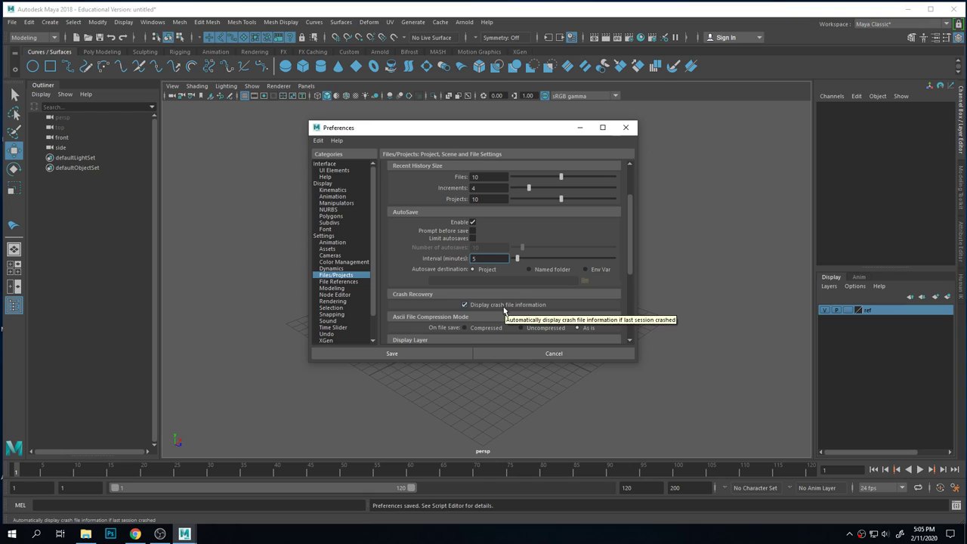
{"action": "scroll", "coordinate": [453, 253], "scroll_direction": "up", "scroll_amount": 2}
{"action": "scroll", "coordinate": [407, 279], "scroll_direction": "down", "scroll_amount": 3}
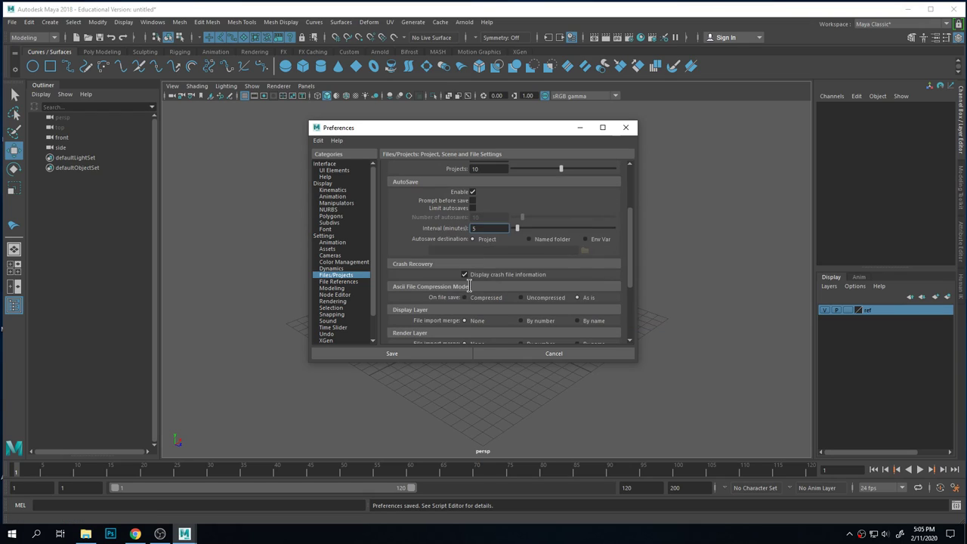
{"action": "scroll", "coordinate": [438, 243], "scroll_direction": "up", "scroll_amount": 3}
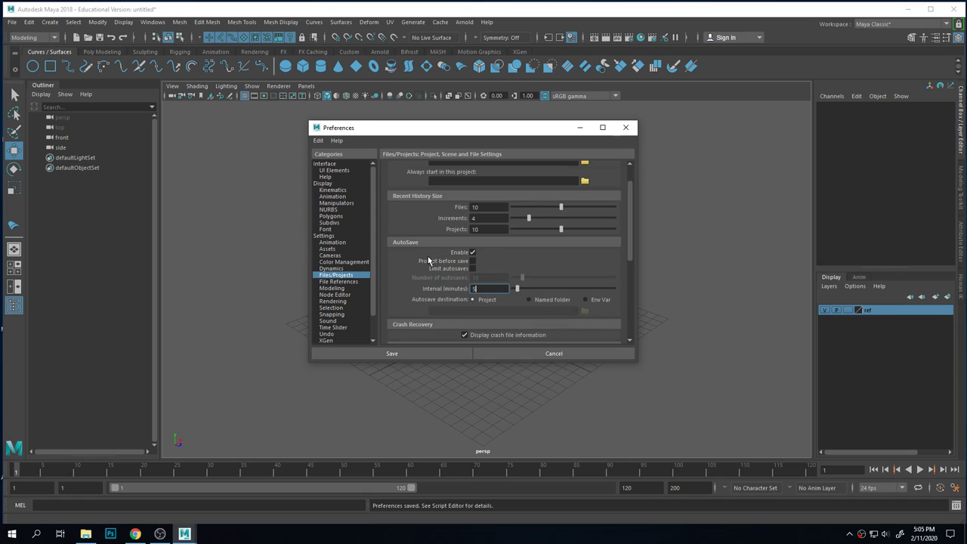
- In the Time Slider preferences, keep the framerate at 24 fps
{"action": "left_click", "coordinate": [350, 328]}
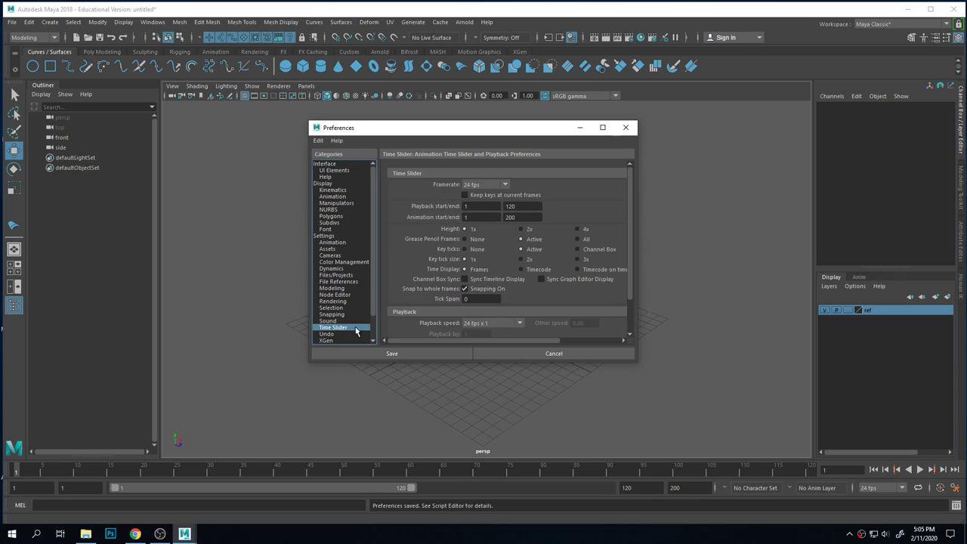
{"action": "left_click", "coordinate": [506, 185]}
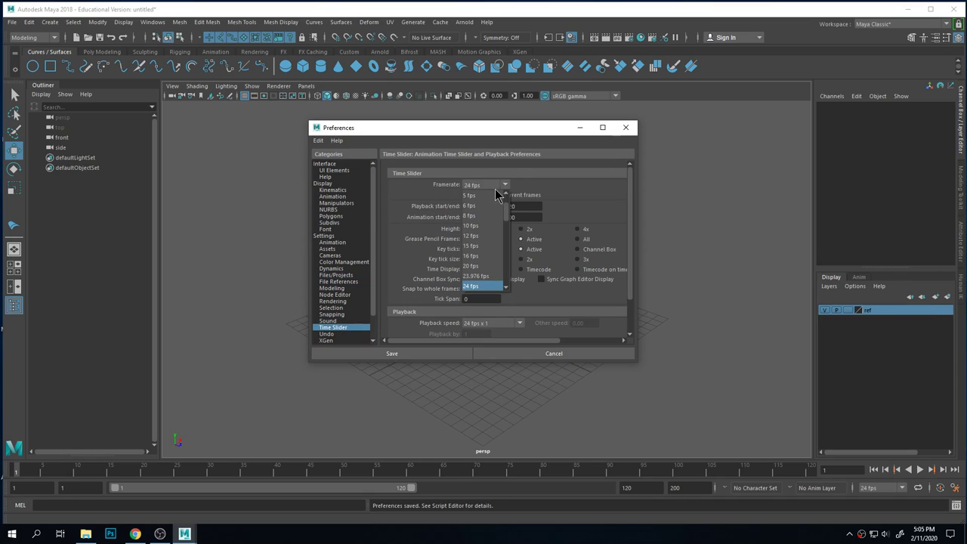
{"action": "scroll", "coordinate": [488, 278], "scroll_direction": "down", "scroll_amount": 2}
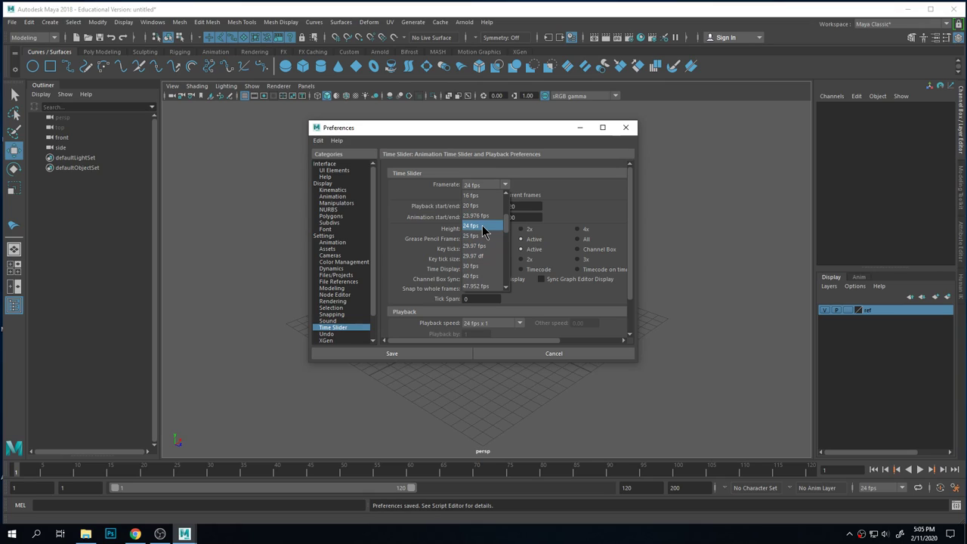
{"action": "left_click", "coordinate": [552, 210]}
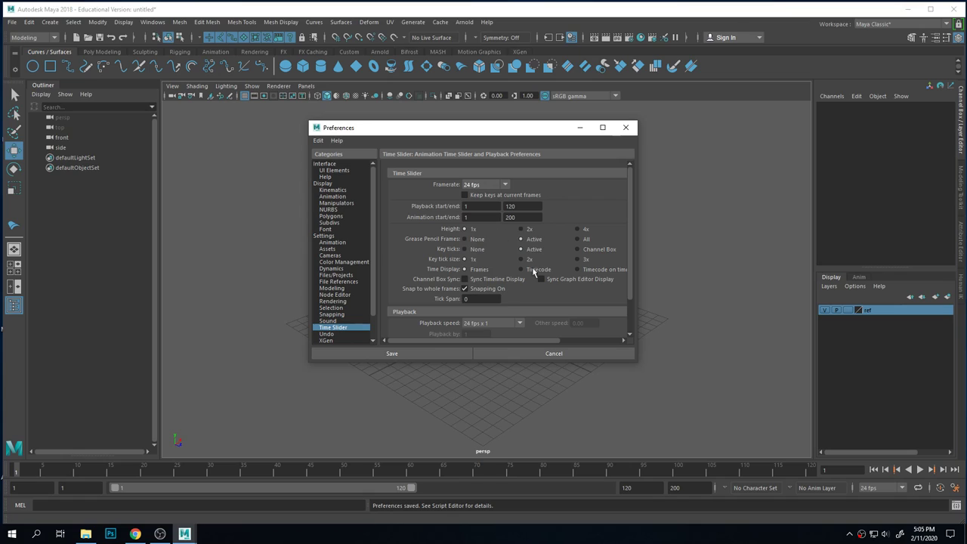
- Try 2x/4x slider height and 3x key ticks, returning both to 1x, then open Playback speed
{"action": "left_click", "coordinate": [521, 229]}
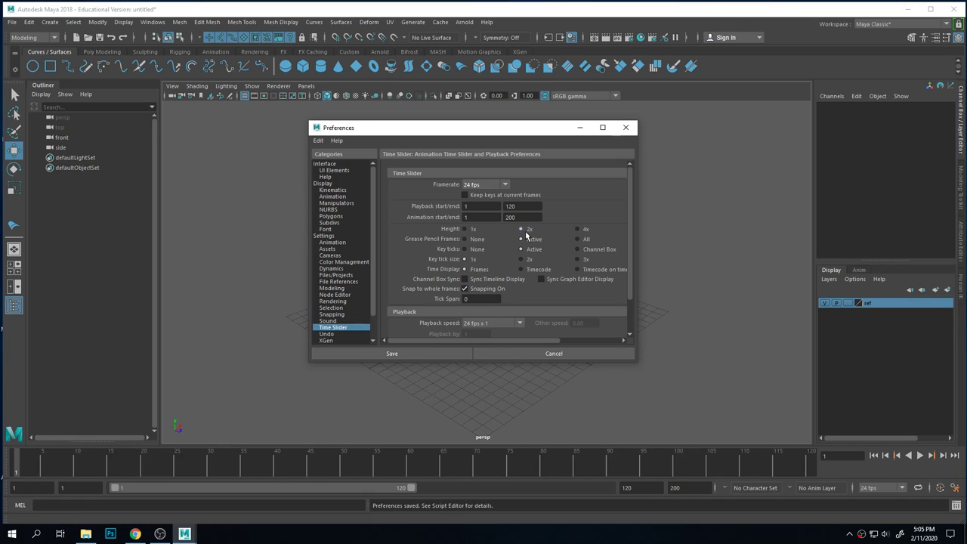
{"action": "left_click", "coordinate": [577, 229]}
{"action": "left_click", "coordinate": [466, 229]}
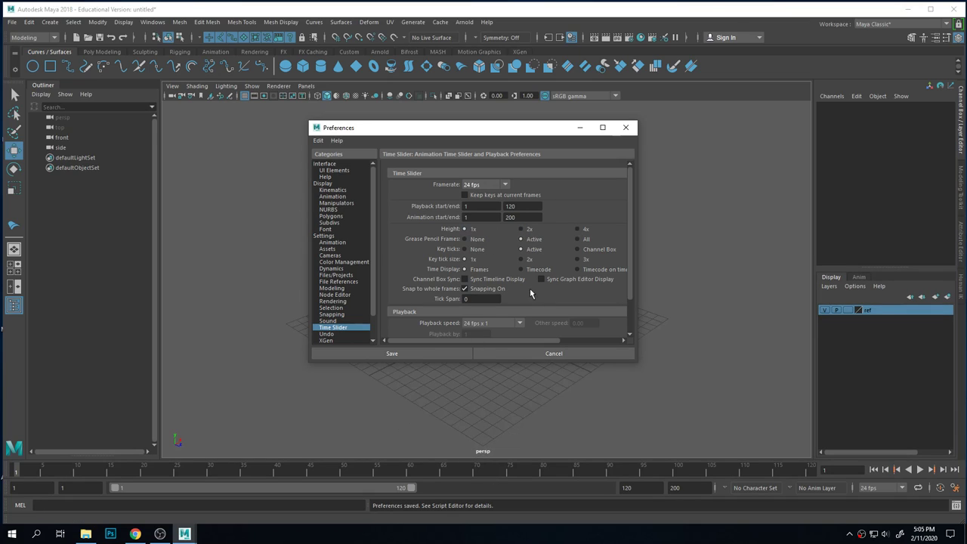
{"action": "scroll", "coordinate": [526, 298], "scroll_direction": "down", "scroll_amount": 1}
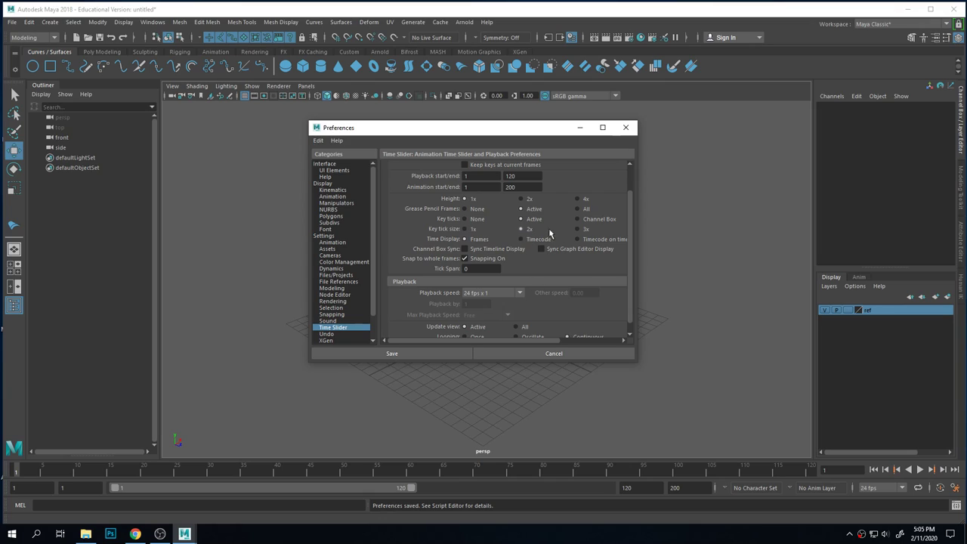
{"action": "left_click", "coordinate": [577, 229]}
{"action": "left_click", "coordinate": [474, 230]}
{"action": "scroll", "coordinate": [536, 309], "scroll_direction": "down", "scroll_amount": 1}
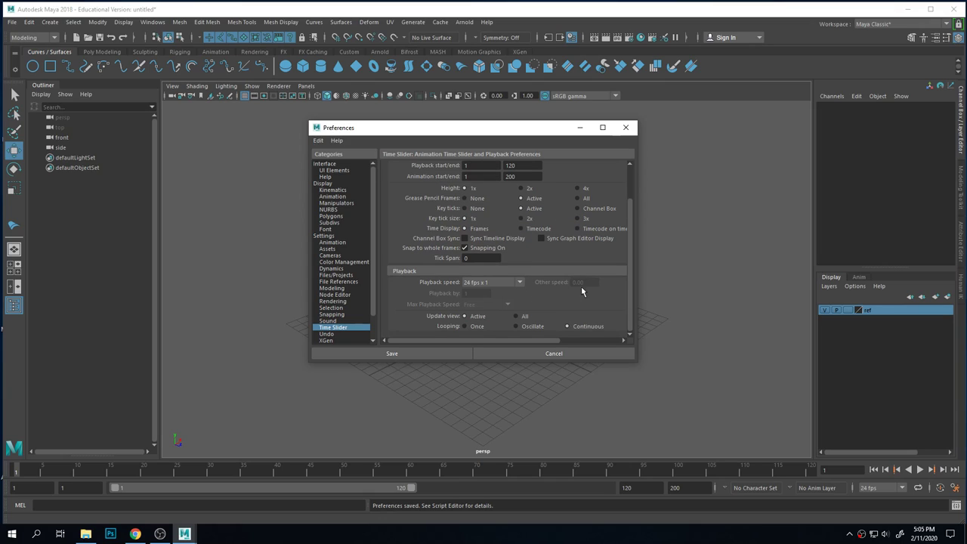
{"action": "left_click", "coordinate": [520, 282]}
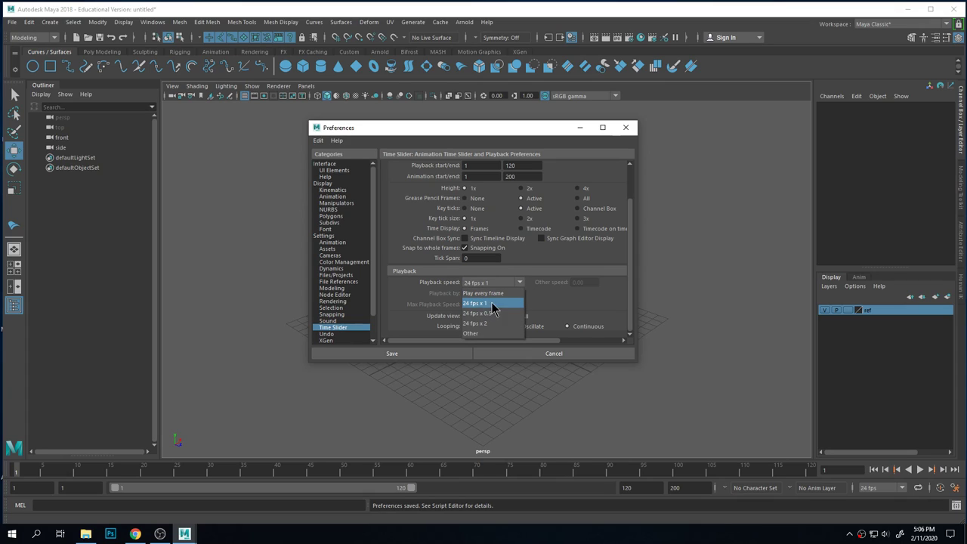
- Set playback speed to real-time 24 fps x 1 and save the preferences
{"action": "left_click", "coordinate": [491, 303]}
{"action": "scroll", "coordinate": [545, 290], "scroll_direction": "up", "scroll_amount": 3}
{"action": "scroll", "coordinate": [505, 193], "scroll_direction": "down", "scroll_amount": 2}
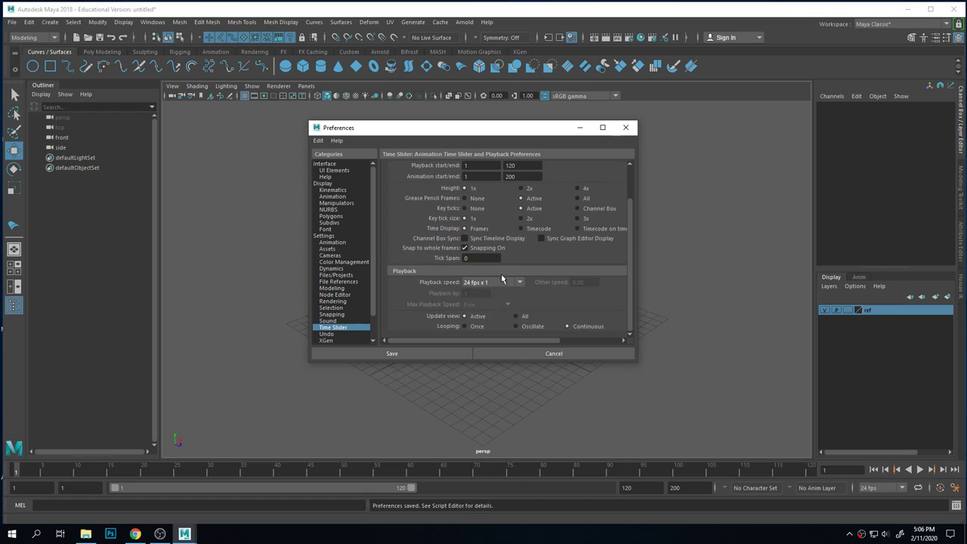
{"action": "left_click", "coordinate": [520, 283]}
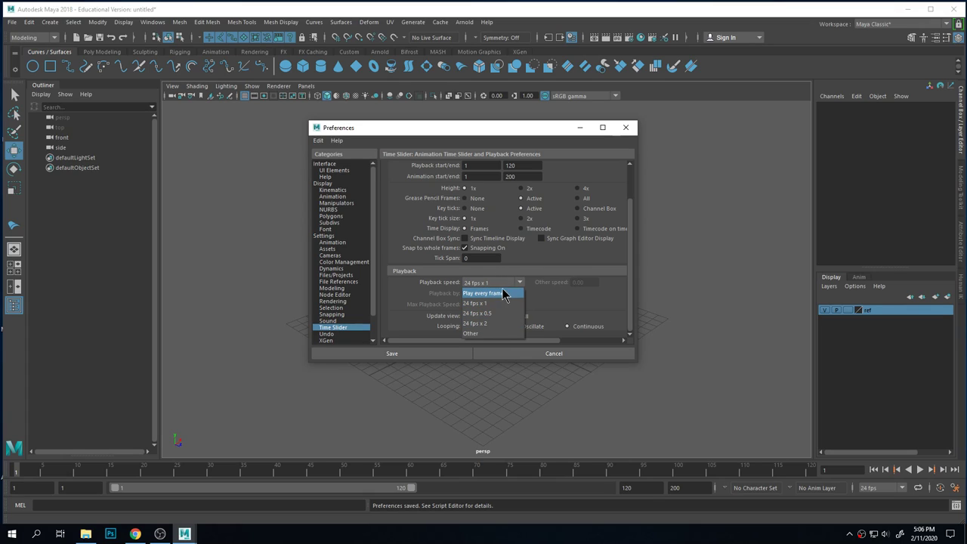
{"action": "left_click", "coordinate": [500, 293]}
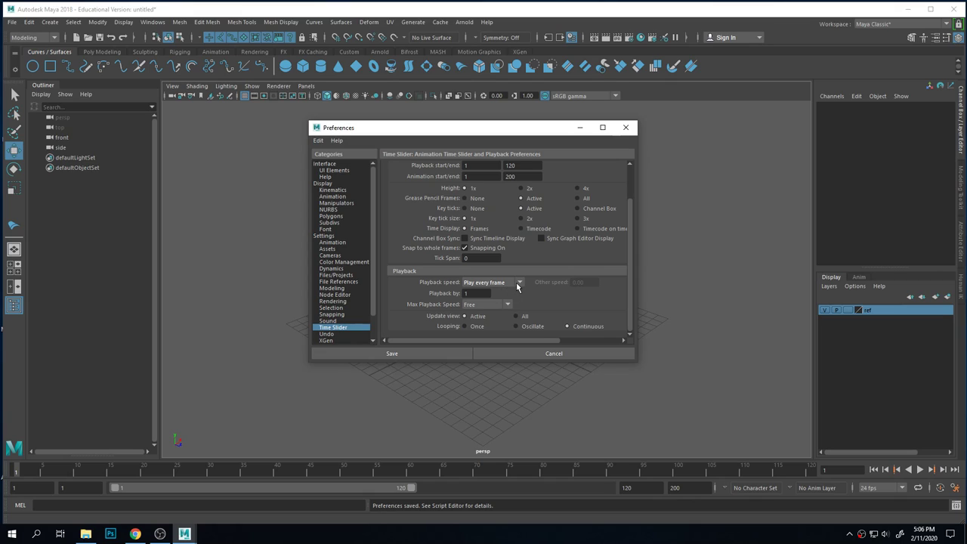
{"action": "left_click", "coordinate": [518, 282]}
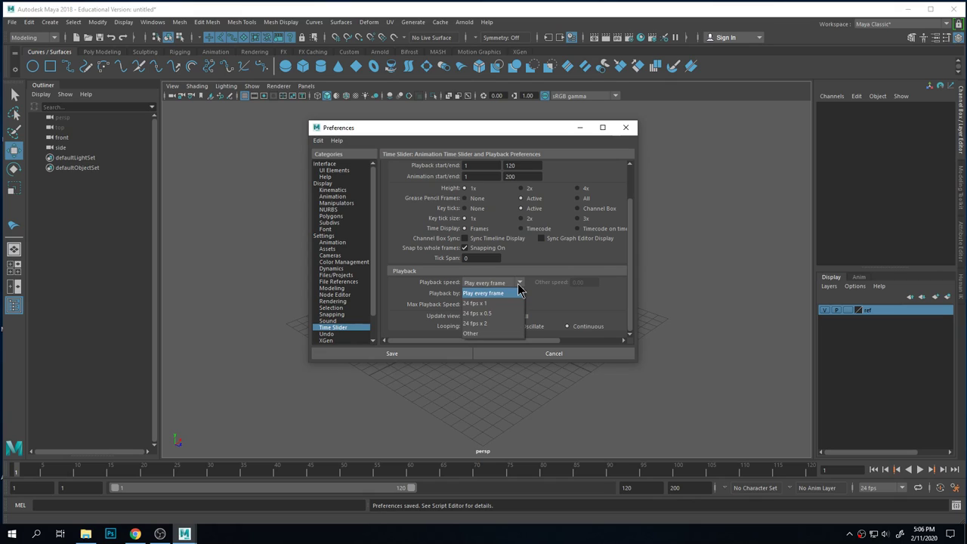
{"action": "left_click", "coordinate": [475, 304]}
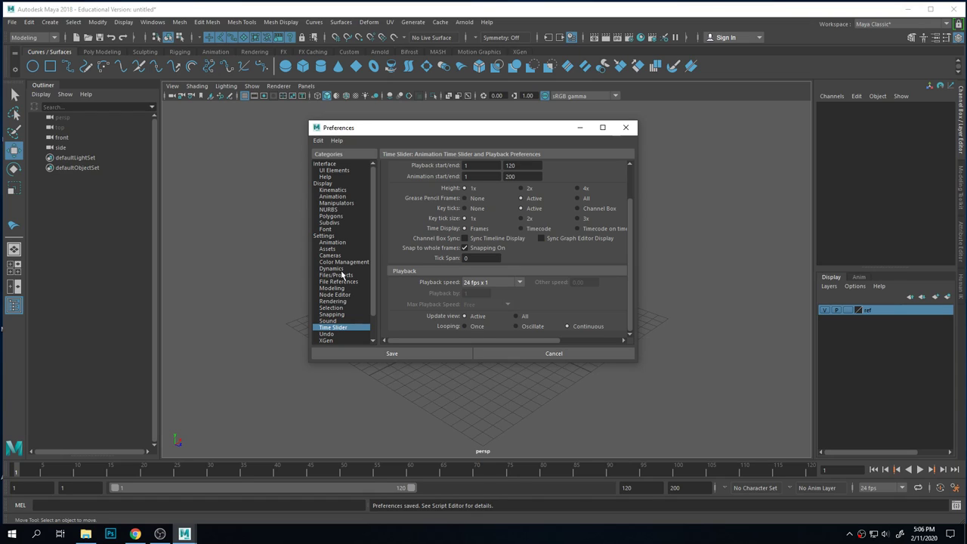
{"action": "left_click", "coordinate": [398, 355]}
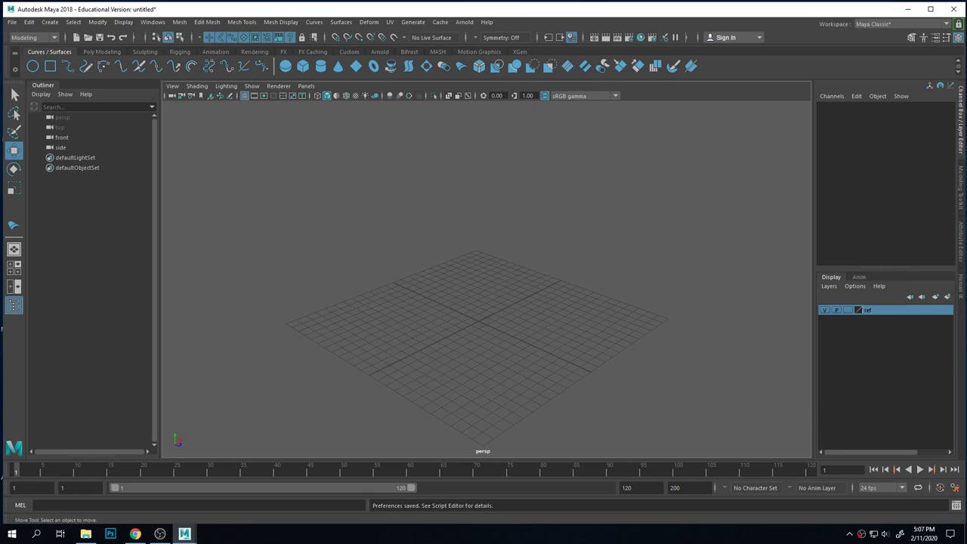